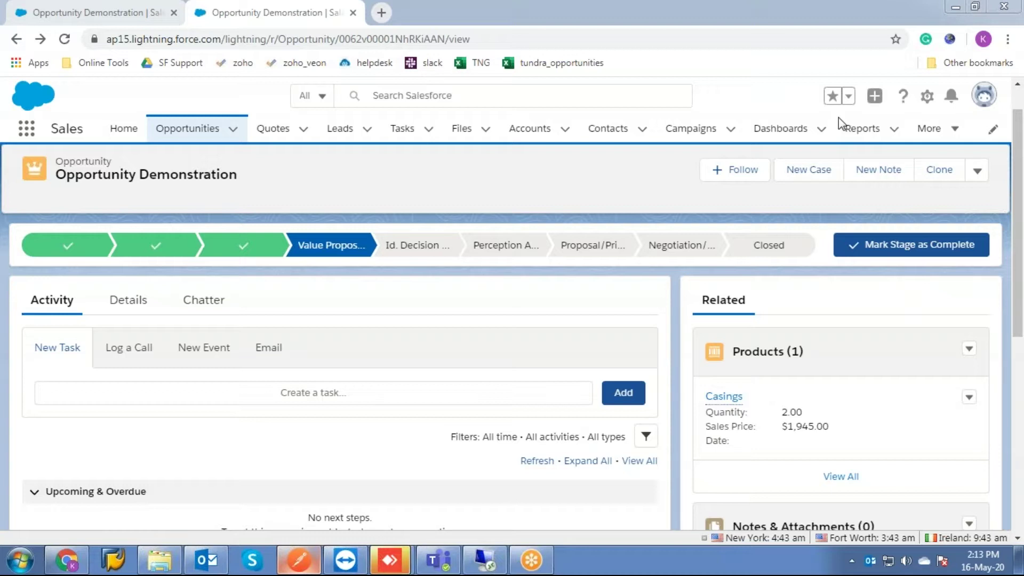
# - Switch from Chrome to Postman, where the ContentVersion ContentDocumentId query shows a 400 error
pyautogui.click(297, 560)
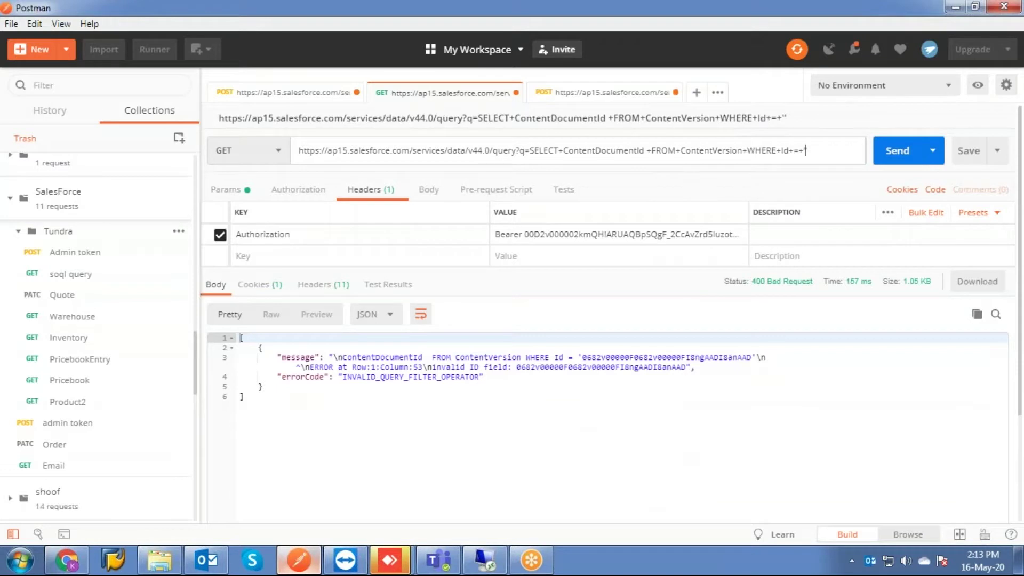
# - Resend the ContentVersion POST uploading Casings and Instruments.pdf and select the returned record id
pyautogui.click(313, 93)
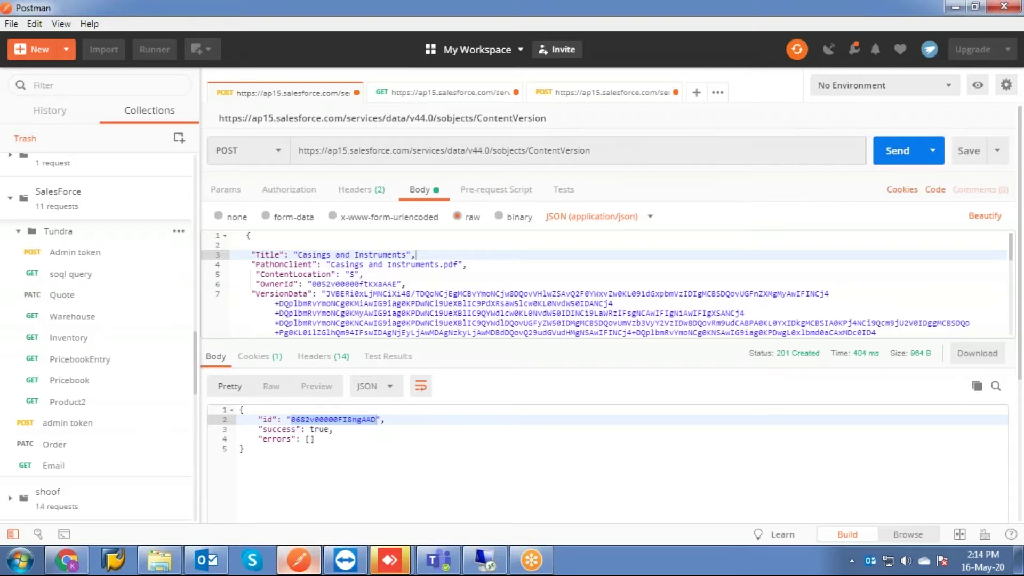
pyautogui.click(895, 153)
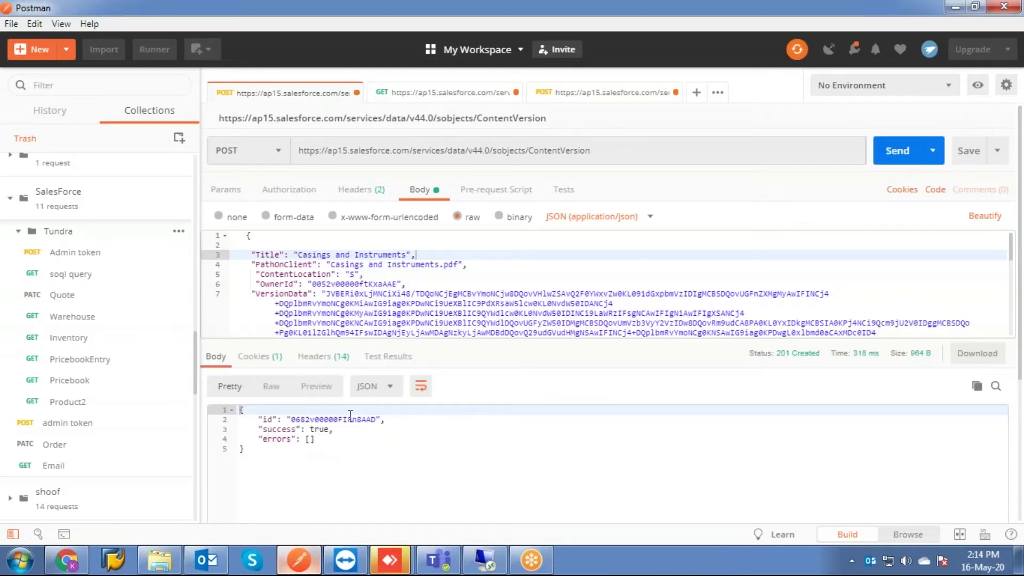
pyautogui.doubleClick(325, 419)
pyautogui.hotkey('ctrl', 'c')
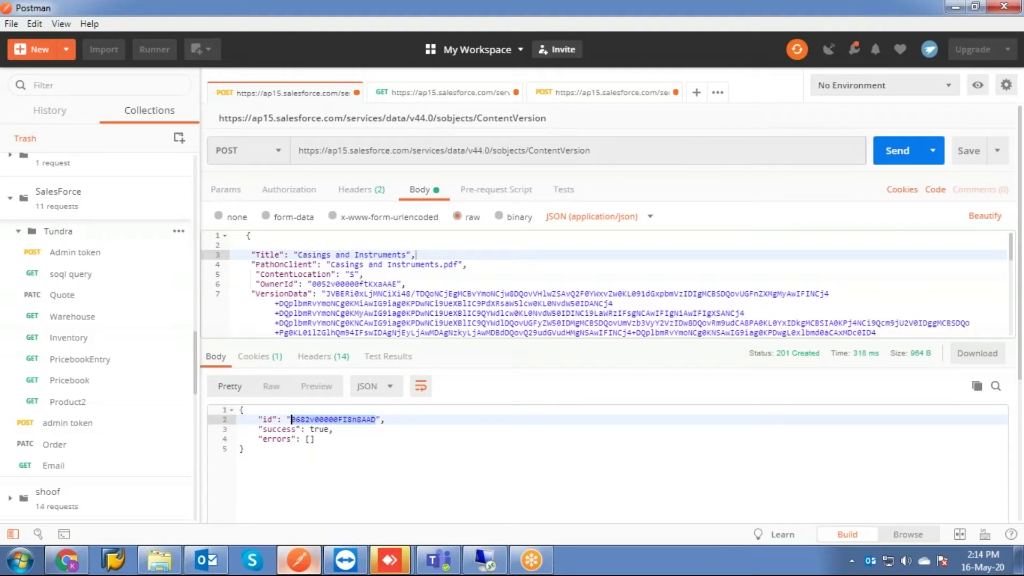
# - Run the ContentVersion query with the new version id and copy ContentDocumentId 0692v00000EgUSUAA3
pyautogui.click(424, 93)
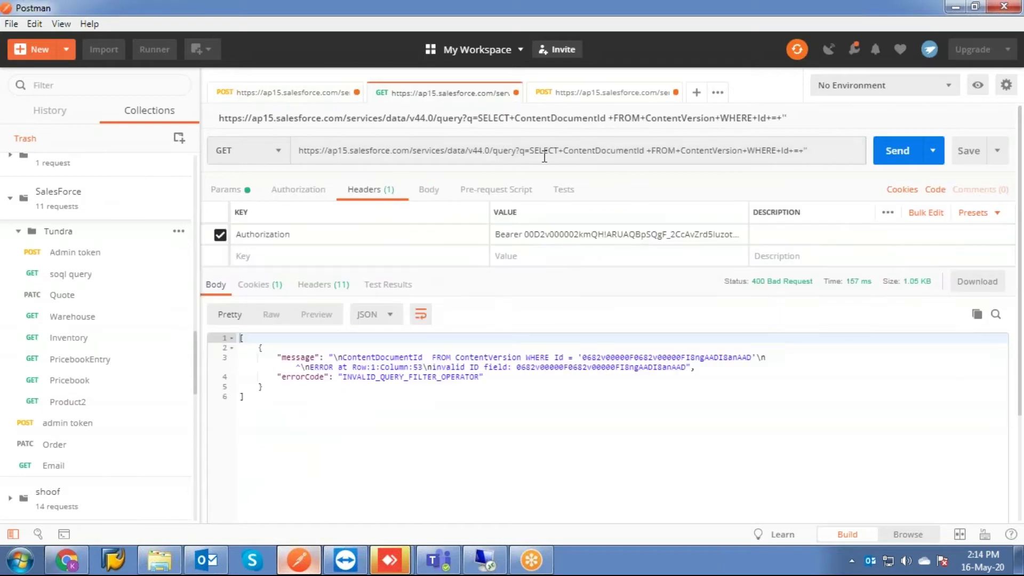
pyautogui.click(588, 151)
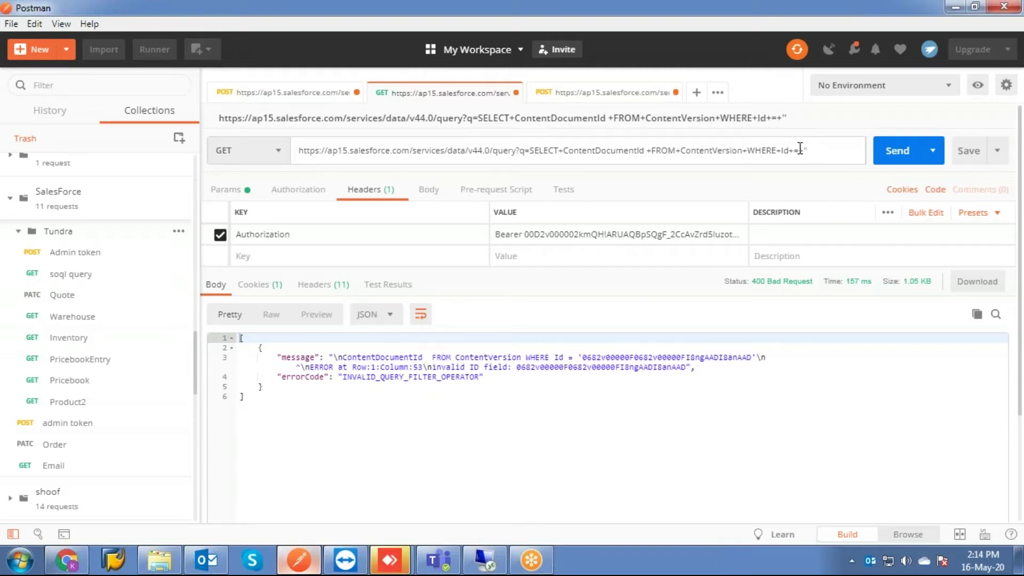
pyautogui.hotkey('ctrl', 'v')
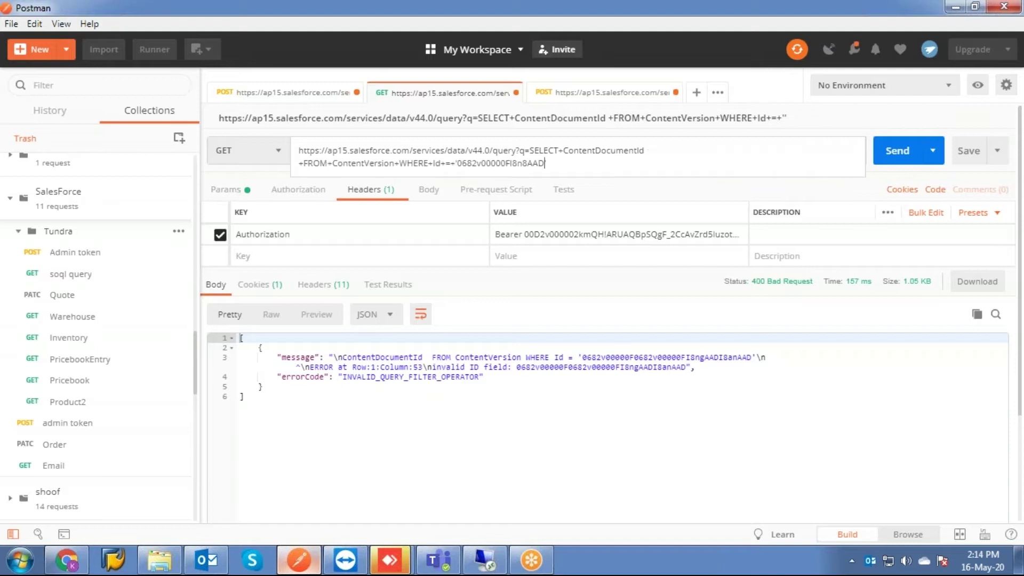
pyautogui.click(896, 150)
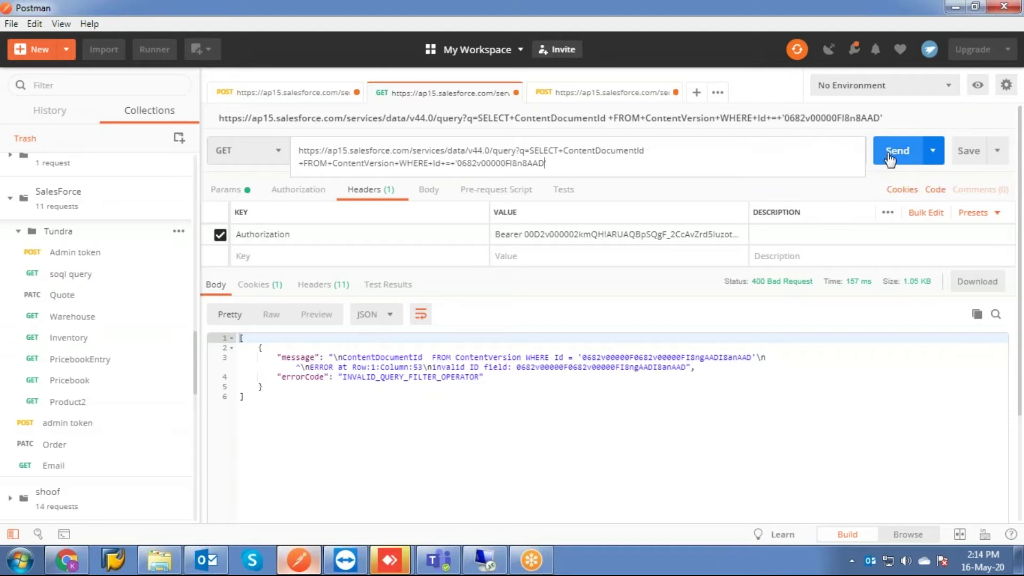
pyautogui.doubleClick(446, 425)
pyautogui.hotkey('ctrl', 'c')
# - Select the record path in Salesforce's address bar, then return to Postman
pyautogui.click(67, 561)
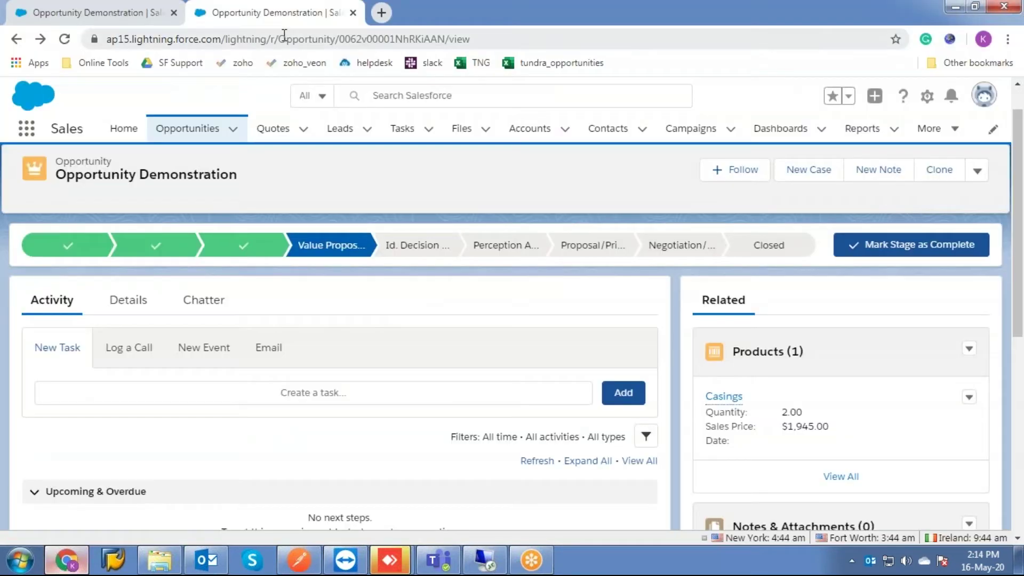
pyautogui.click(228, 40)
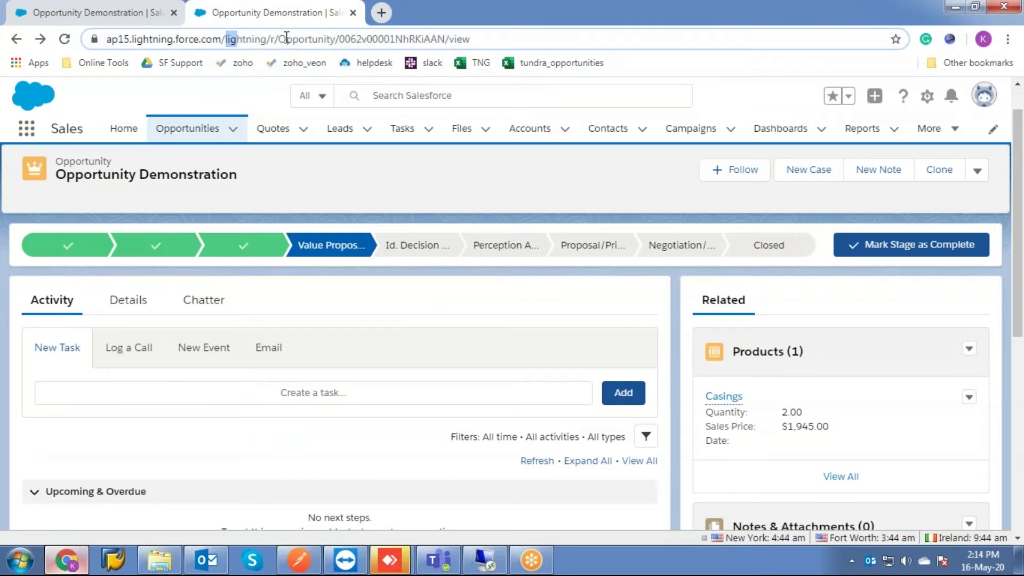
pyautogui.moveTo(260, 39); pyautogui.dragTo(504, 39)
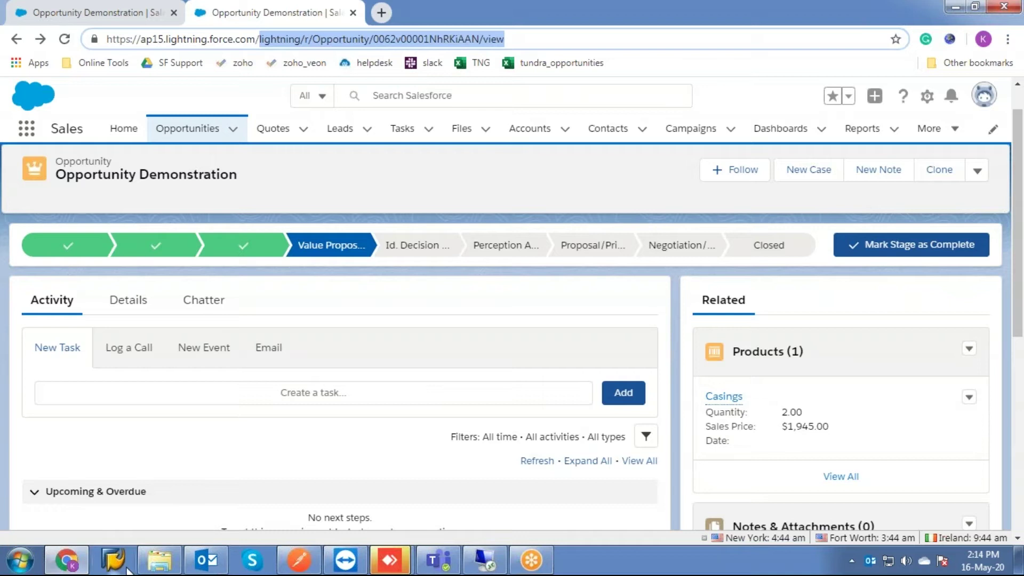
pyautogui.click(302, 560)
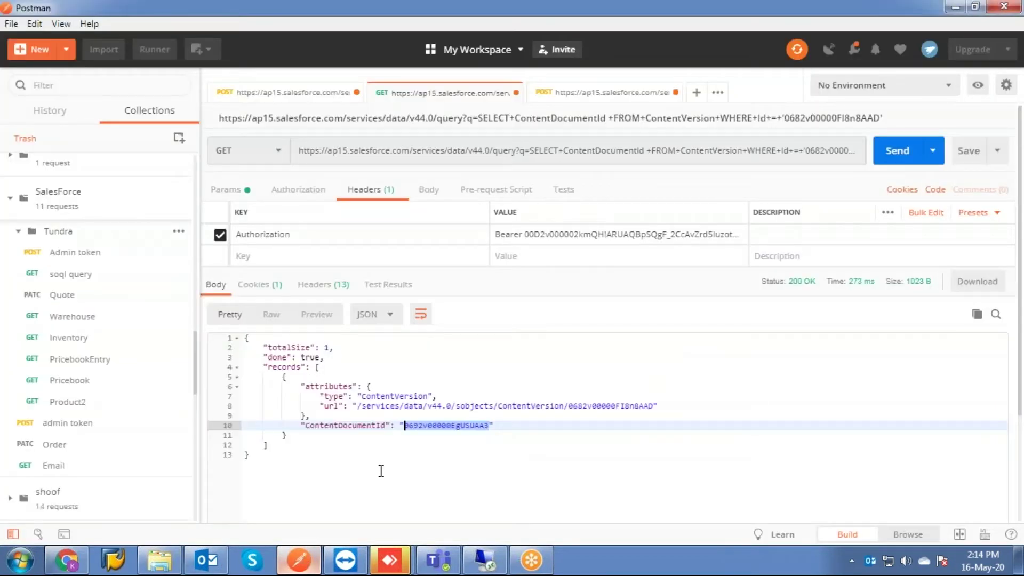
# - Open the Casings and Instruments file record in Salesforce by replacing the address path with the document id
pyautogui.click(68, 560)
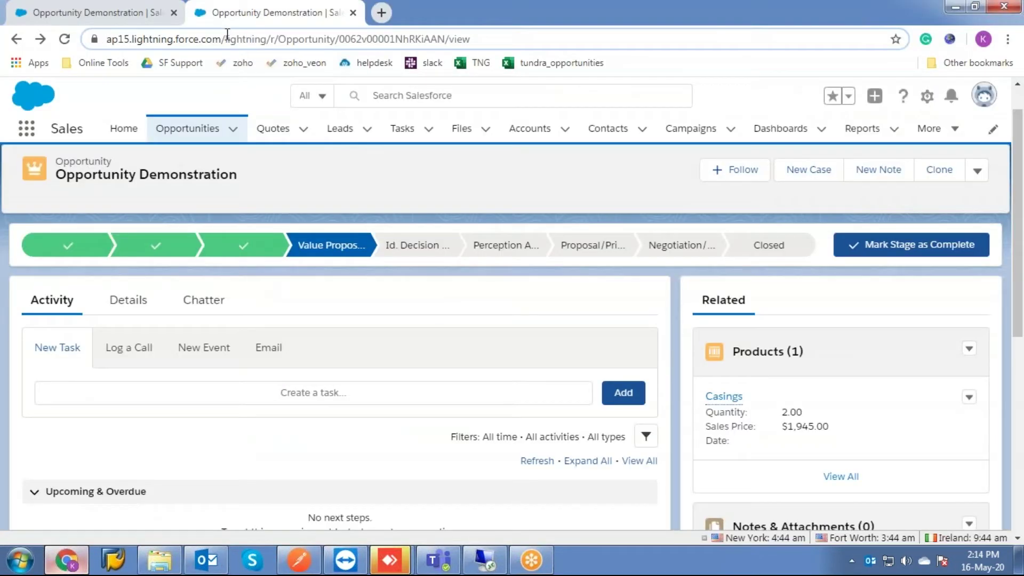
pyautogui.moveTo(270, 39); pyautogui.dragTo(504, 38)
pyautogui.press('BackSpace')
pyautogui.write('0692v00000EgUSUAA3')
pyautogui.press('Return')
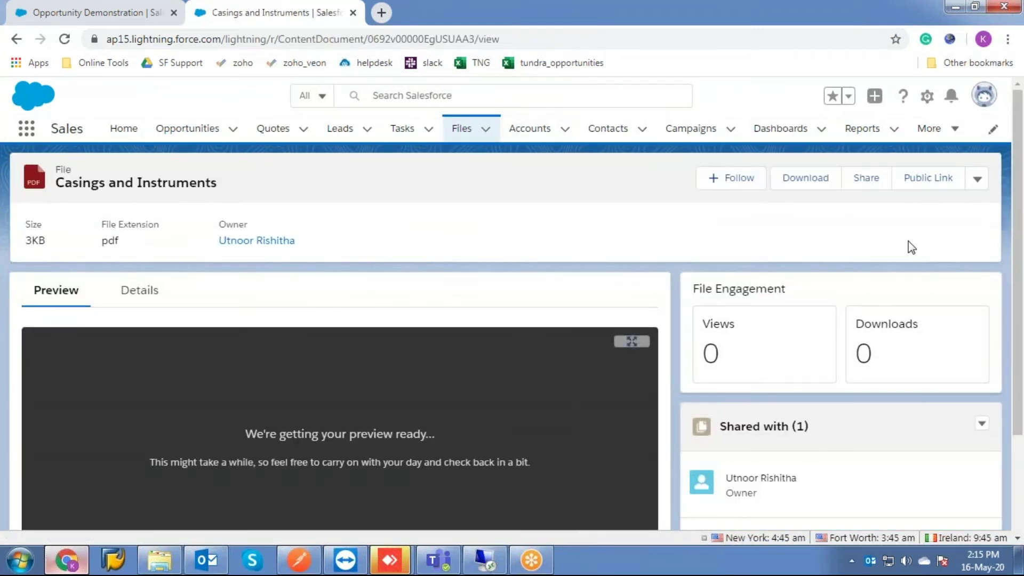
pyautogui.scroll(-2, 1015, 188)
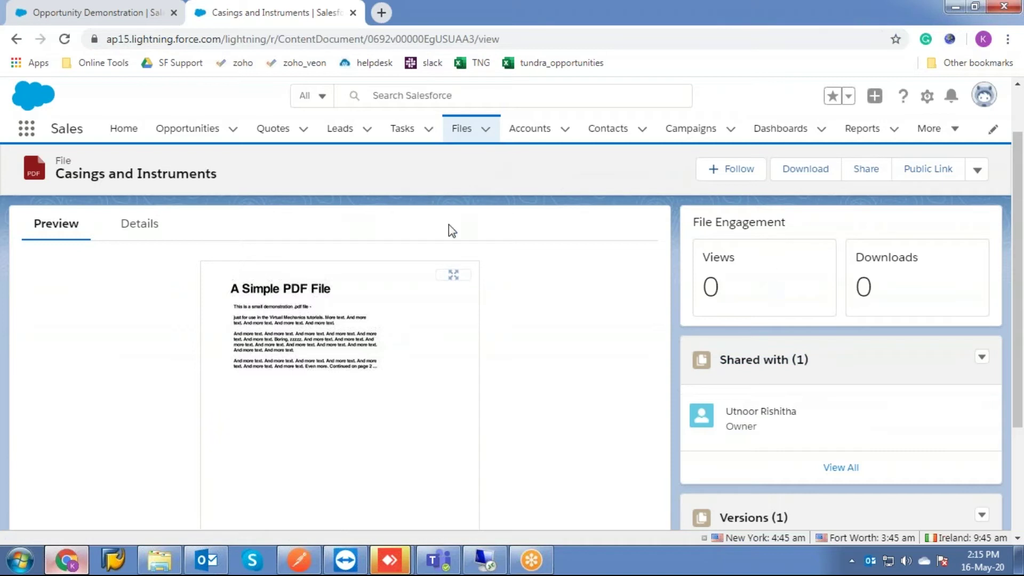
# - Check the Opportunity Demonstration record, select the file's document ID in the address, and return to Postman
pyautogui.click(92, 14)
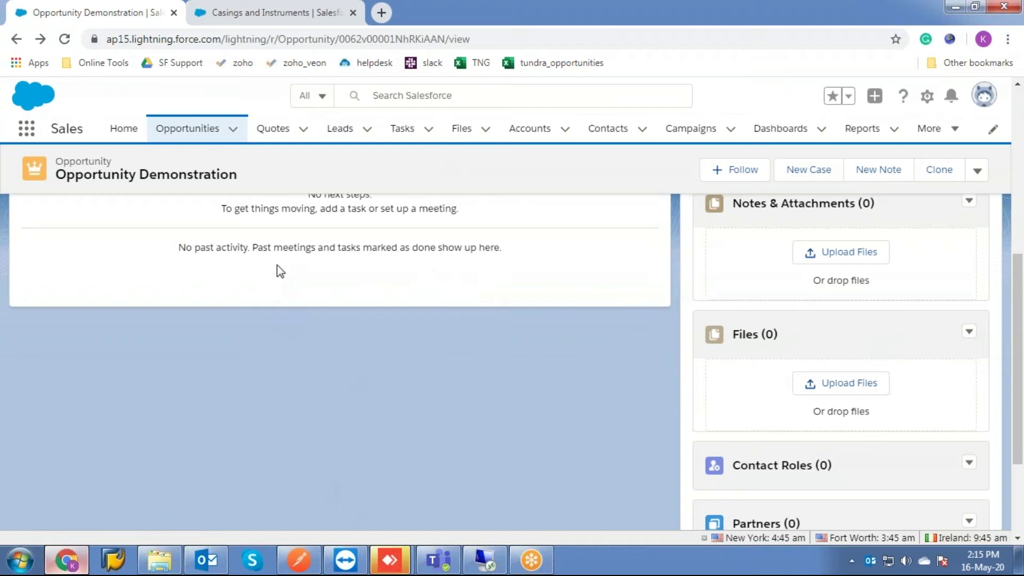
pyautogui.click(261, 19)
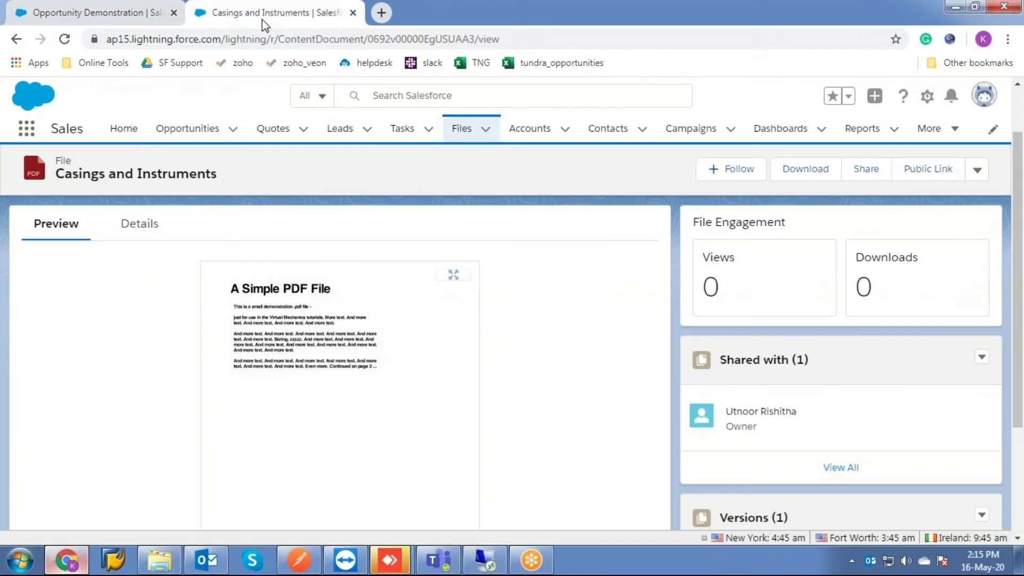
pyautogui.doubleClick(415, 39)
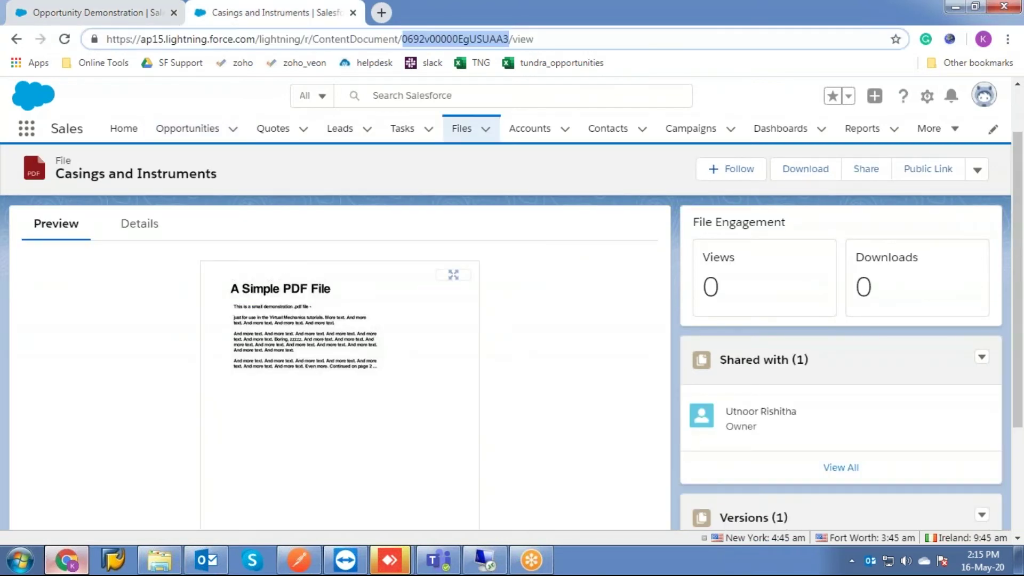
pyautogui.click(299, 559)
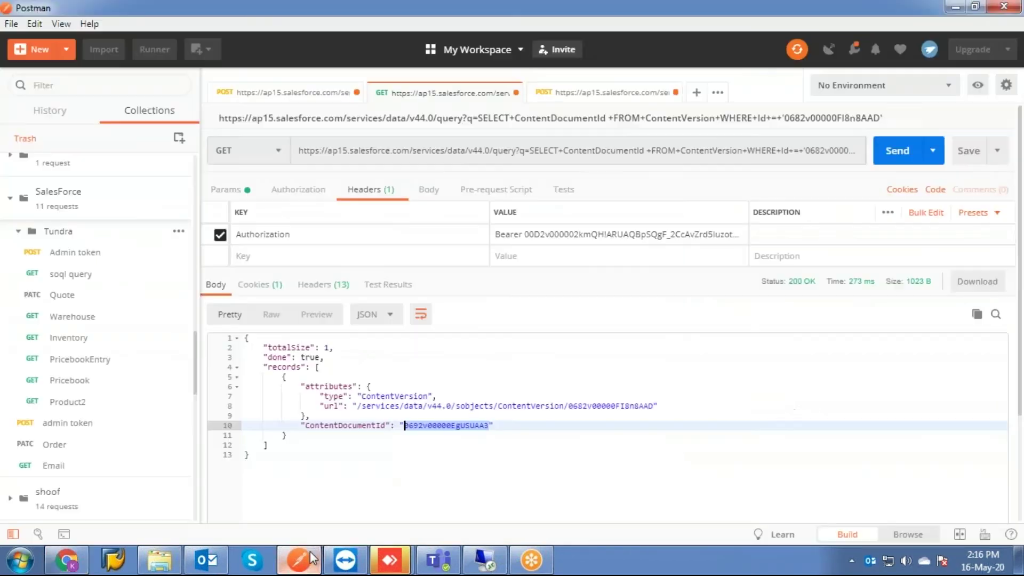
# - Replace the ContentDocumentLink body's ContentDocumentId with 0692v00000EgUSUAA3
pyautogui.click(596, 93)
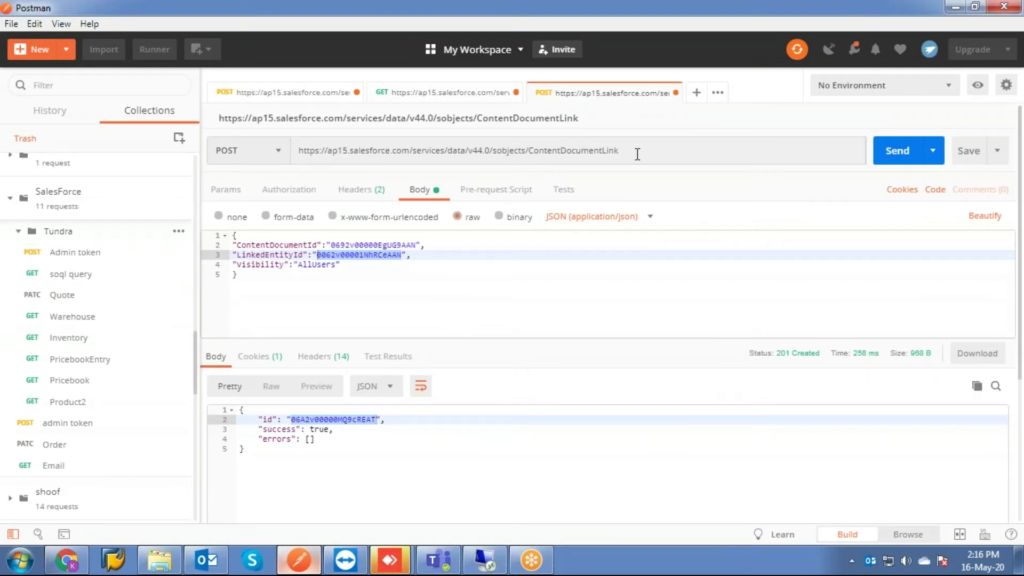
pyautogui.doubleClick(348, 245)
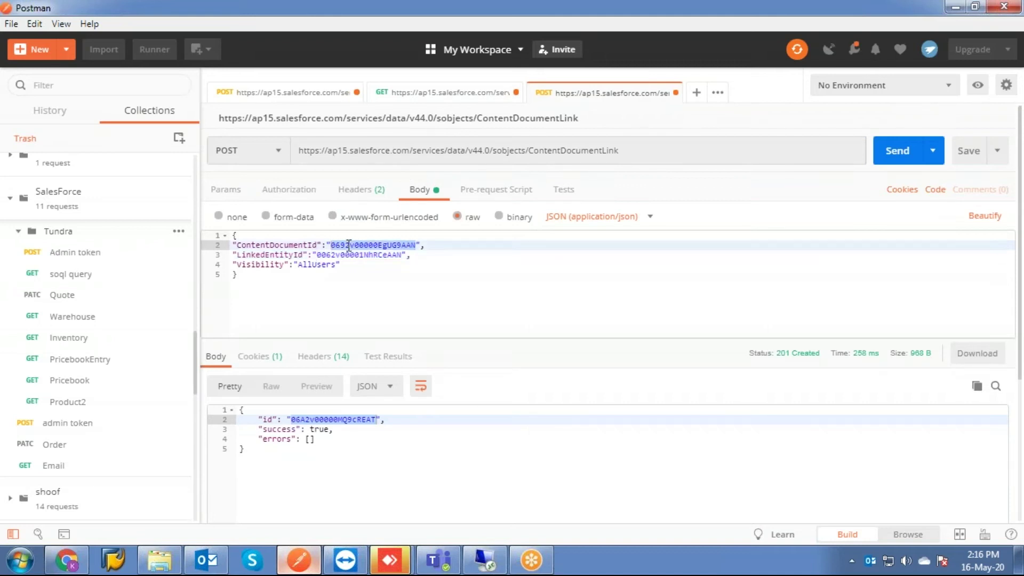
pyautogui.press('BackSpace')
pyautogui.hotkey('ctrl', 'v')
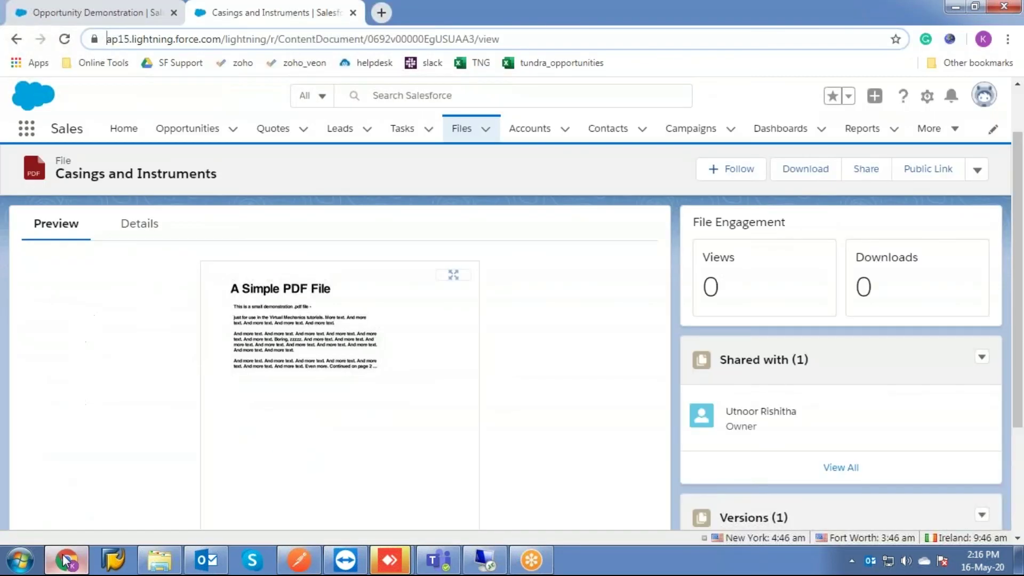
# - Set LinkedEntityId to opportunity 0062v00001NhRKiAAN from Salesforce's address and send the link request
pyautogui.click(67, 560)
pyautogui.click(105, 13)
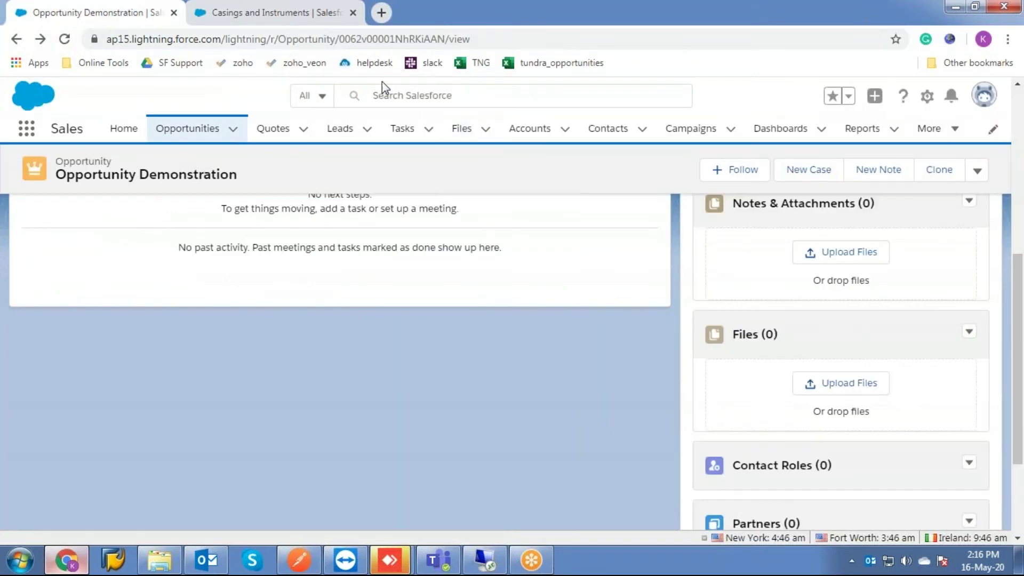
pyautogui.doubleClick(404, 38)
pyautogui.hotkey('ctrl', 'c')
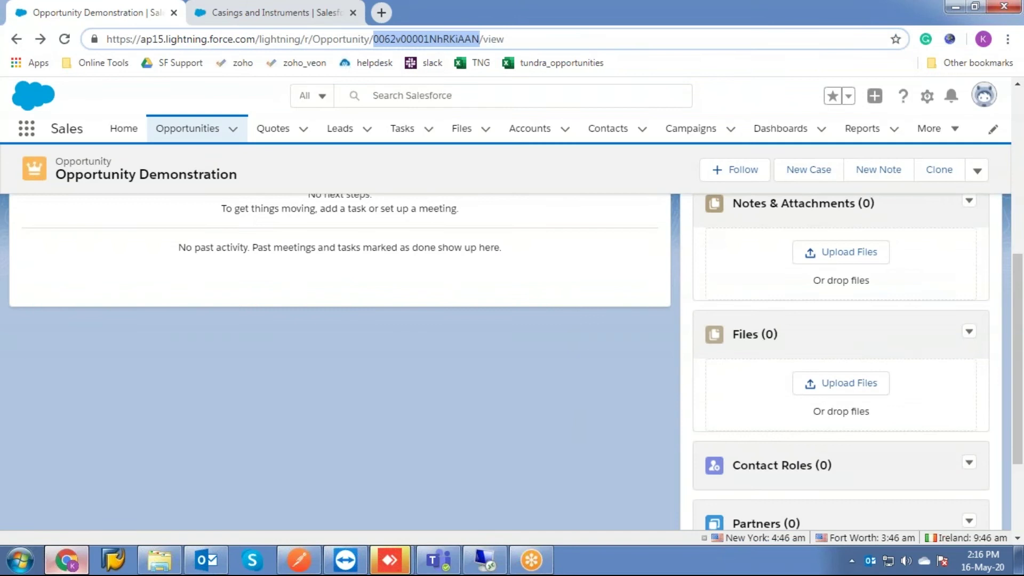
pyautogui.click(300, 560)
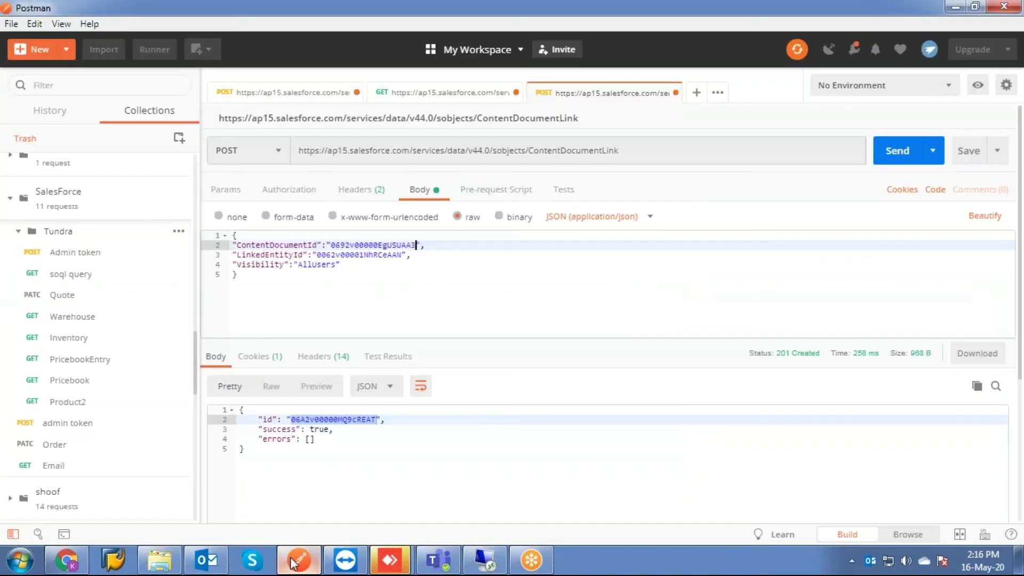
pyautogui.click(318, 254)
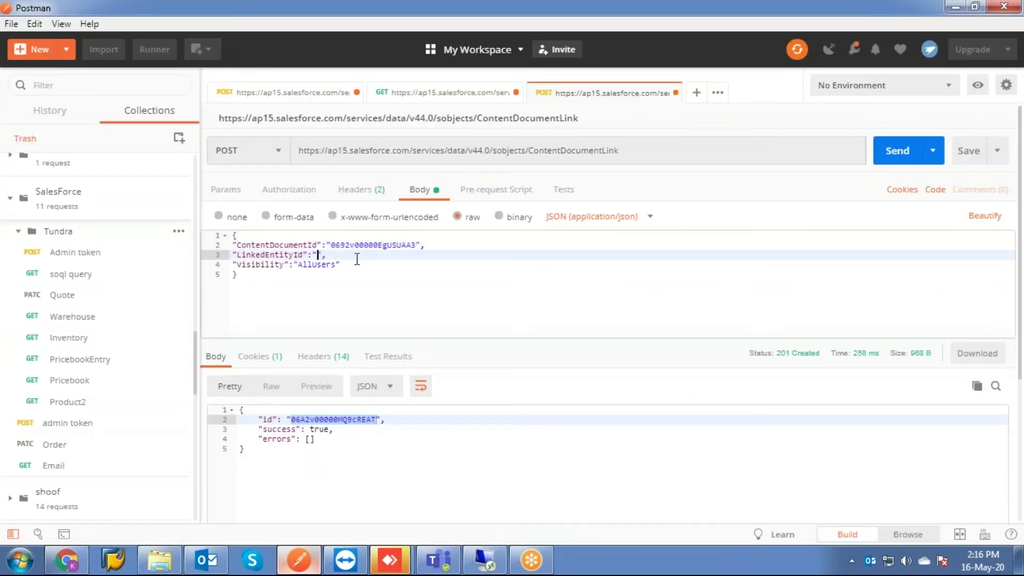
pyautogui.hotkey('ctrl', 'v')
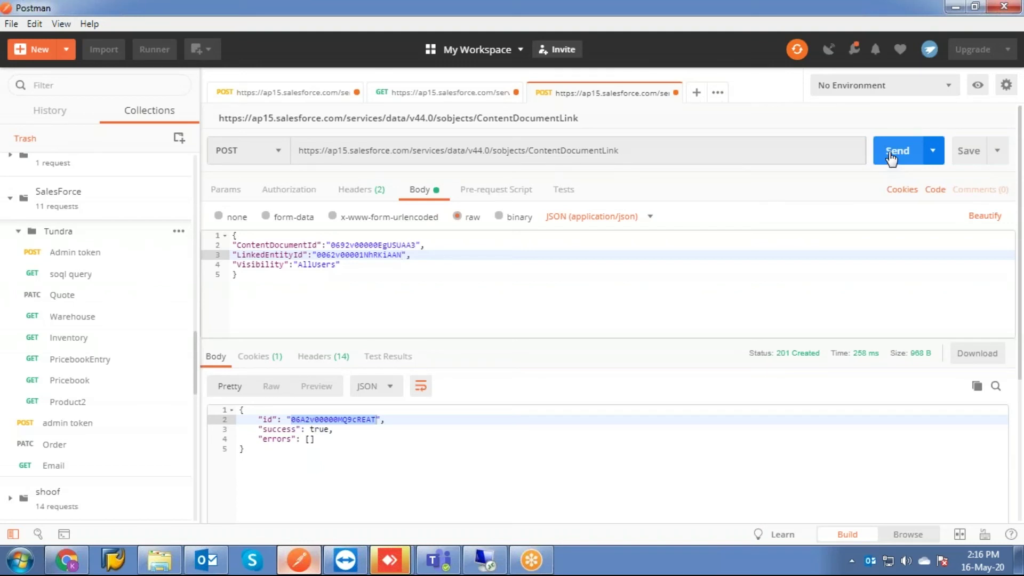
pyautogui.click(892, 154)
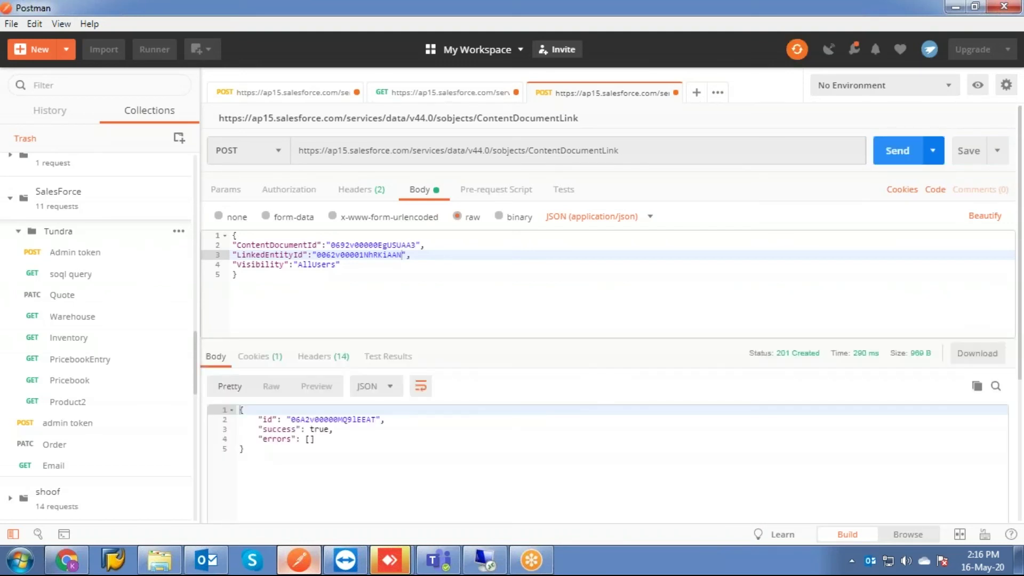
# - Reload Opportunity Demonstration to show Casings and Instruments under Files, then view the file's page
pyautogui.click(65, 561)
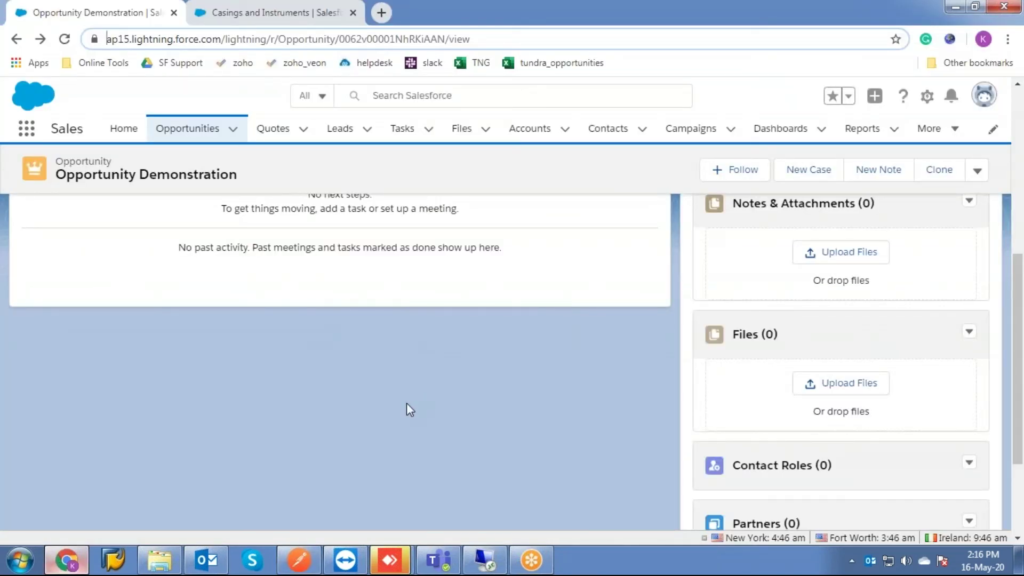
pyautogui.press('F5')
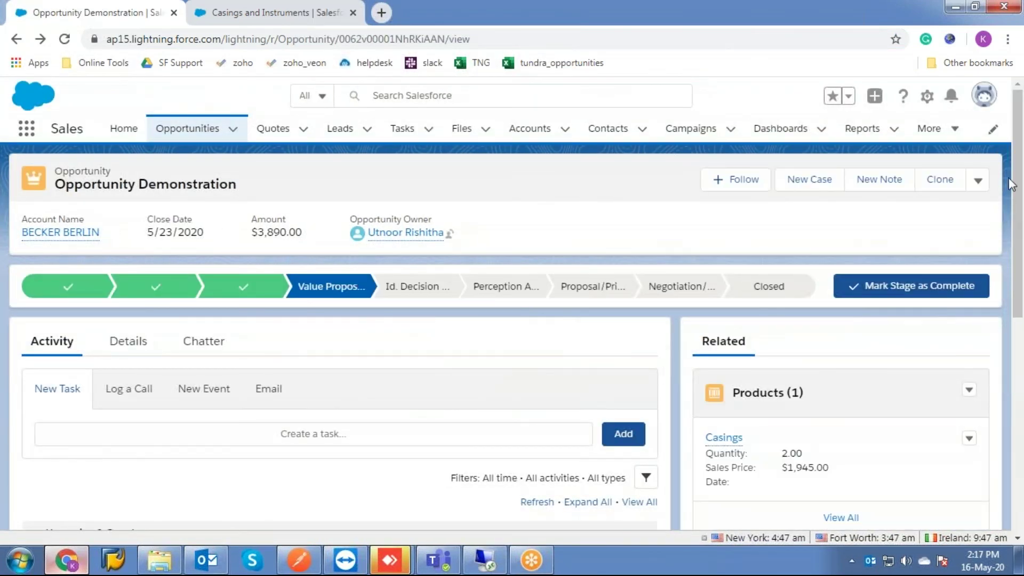
pyautogui.moveTo(1015, 184); pyautogui.dragTo(1016, 360)
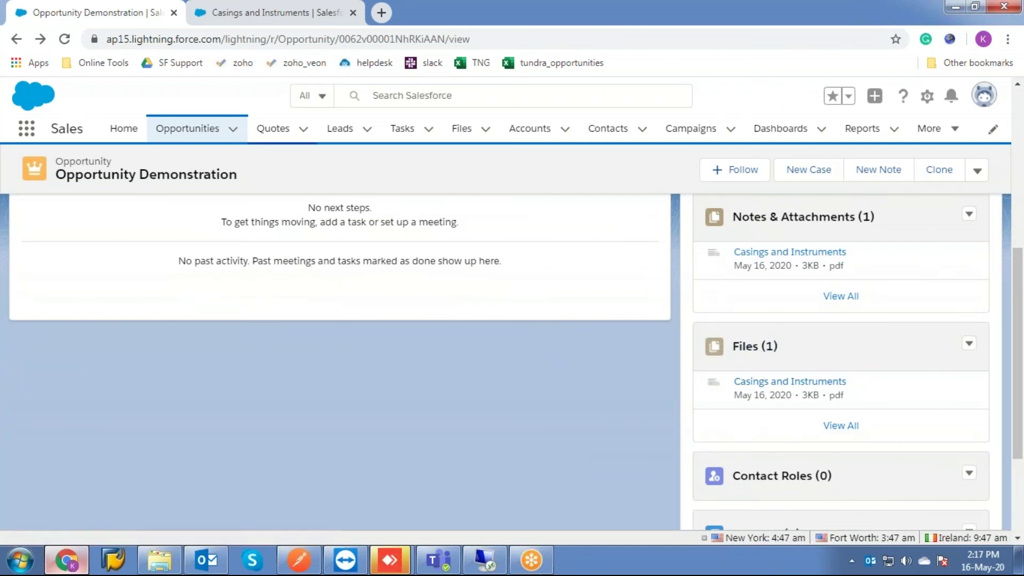
pyautogui.click(255, 12)
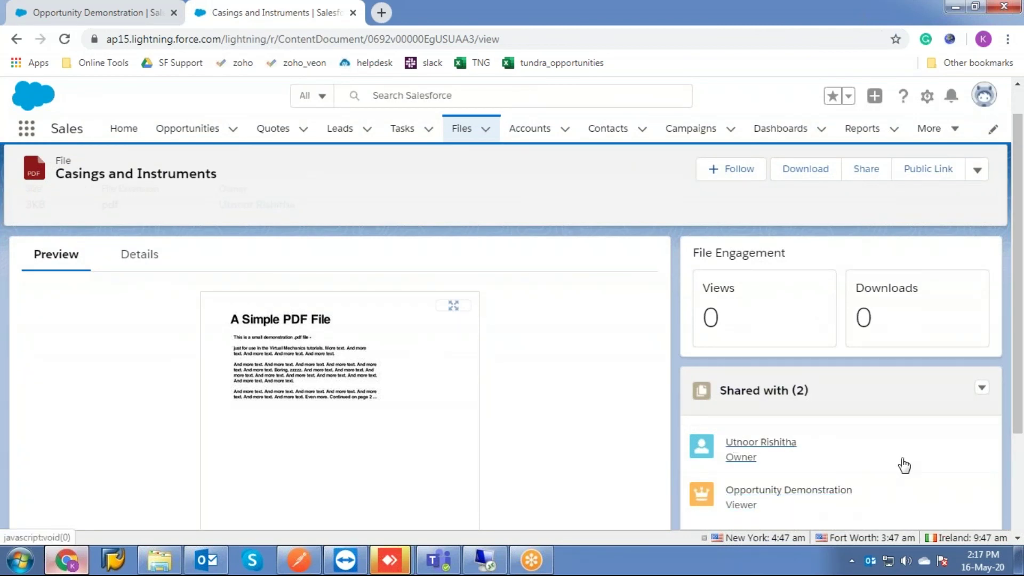
pyautogui.scroll(3, 1000, 243)
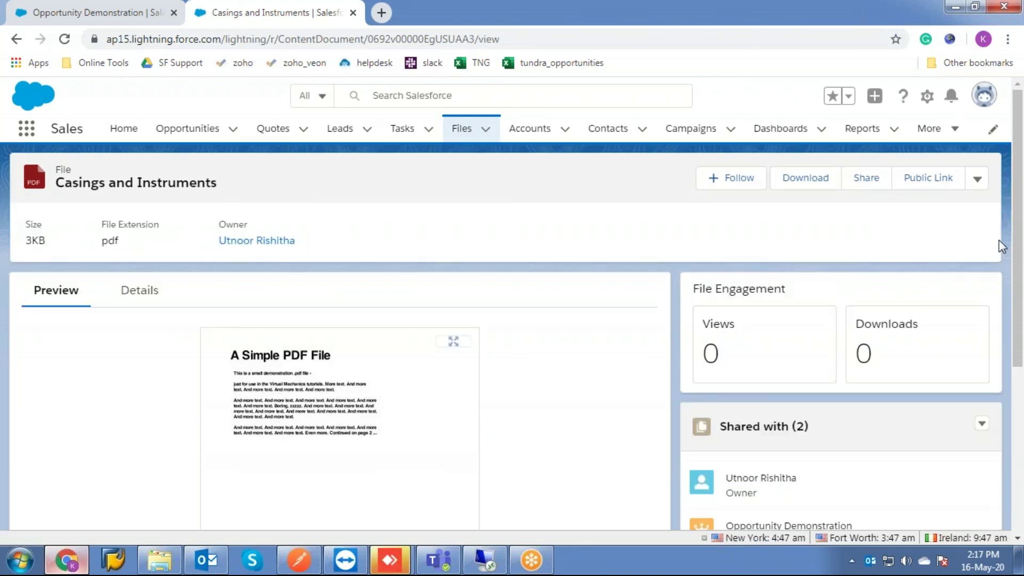